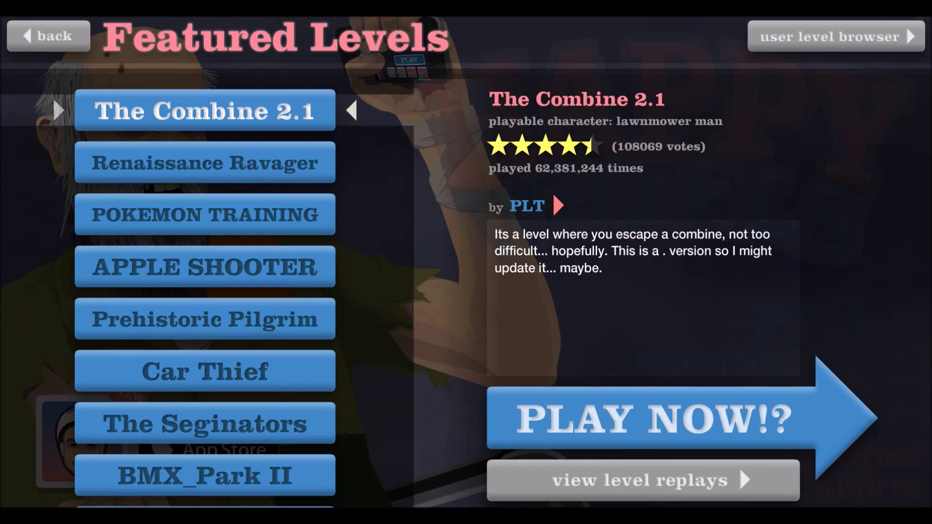
Start the featured level POKEMON TRAINING with the PLAY NOW!? arrow
click(656, 419)
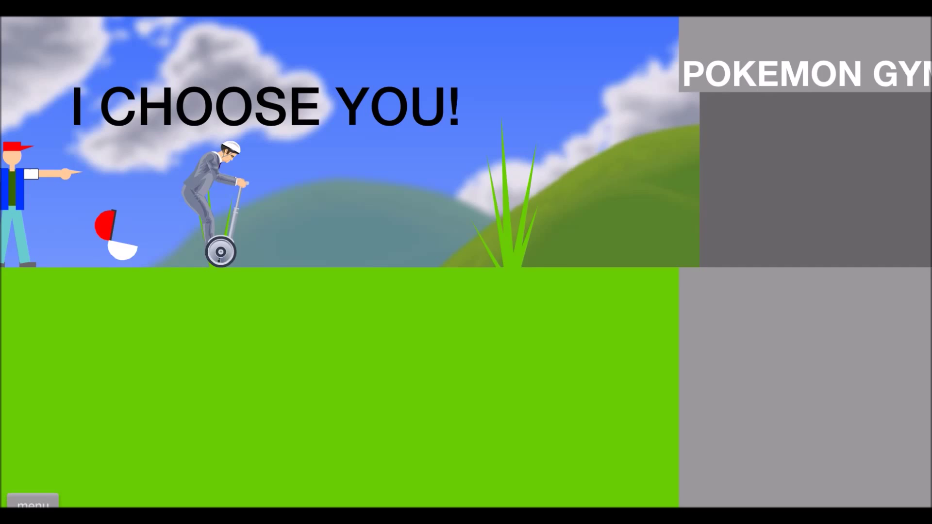
Ride the Segway guy across the grass field into the gym's grey corridors
key(Up)
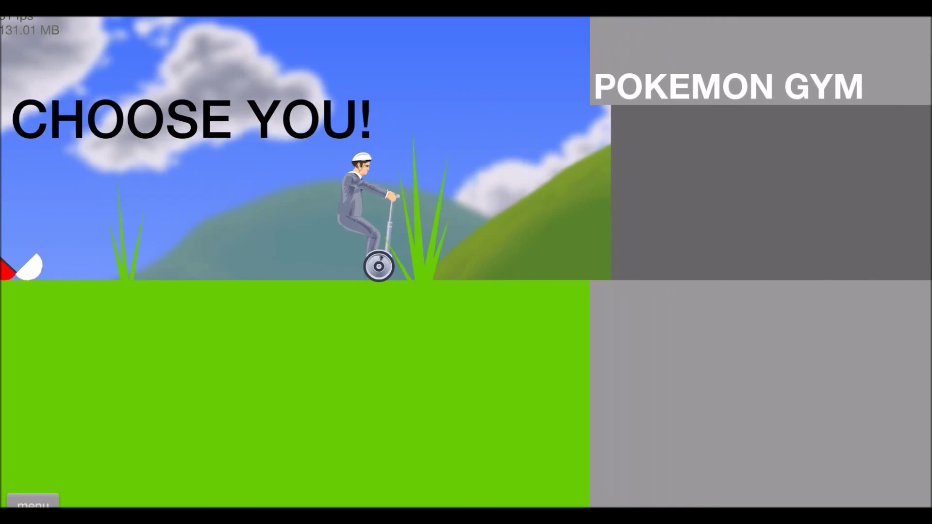
key(Up)
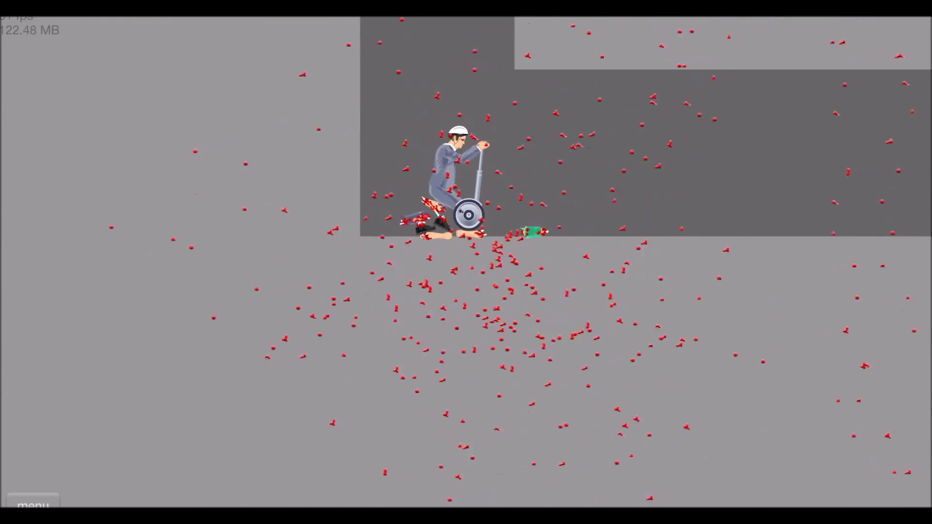
key(Left)
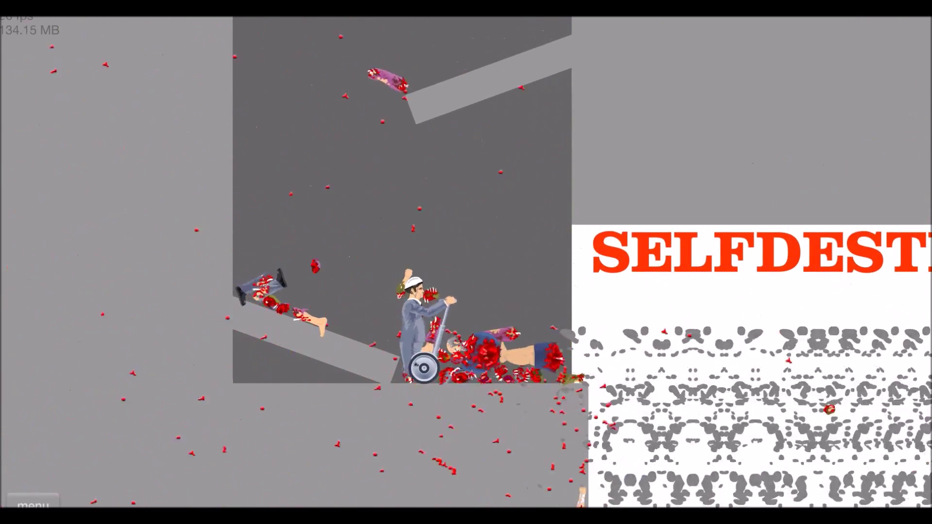
Roll the Segway through the white SELFDESTRUCT room, leaning forward, and drop onto the lower slope
key(Up)
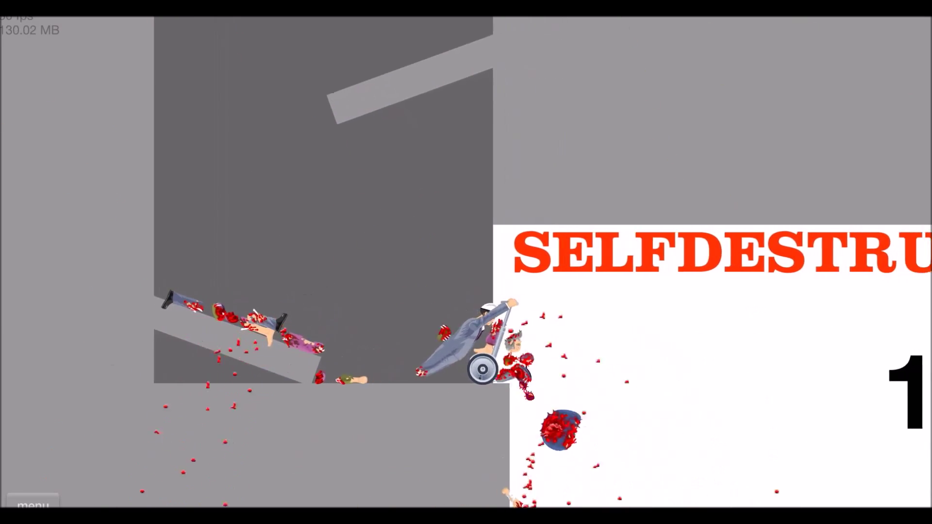
key(Up)
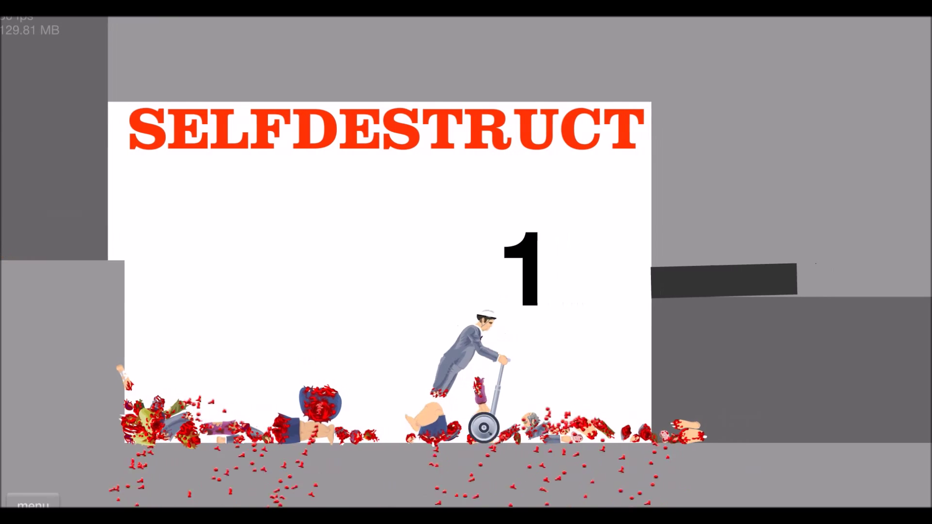
key(Up)
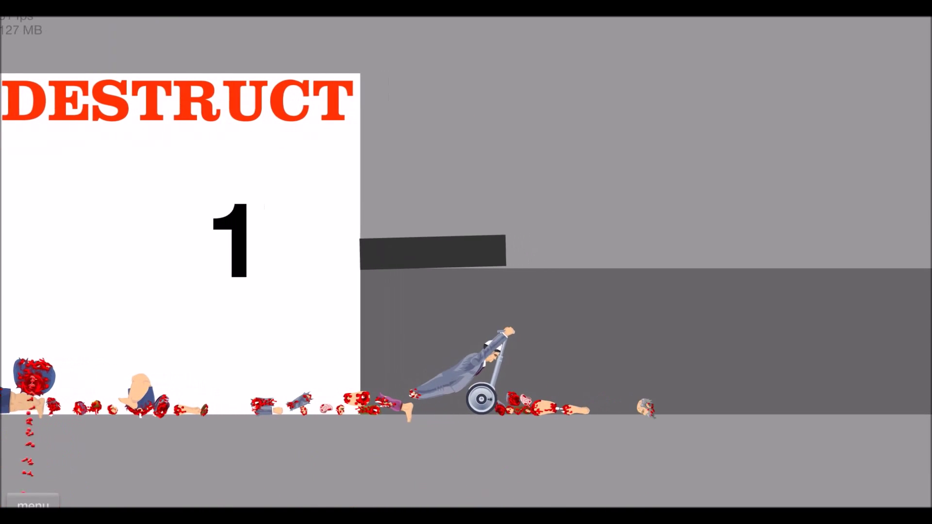
key(Up)
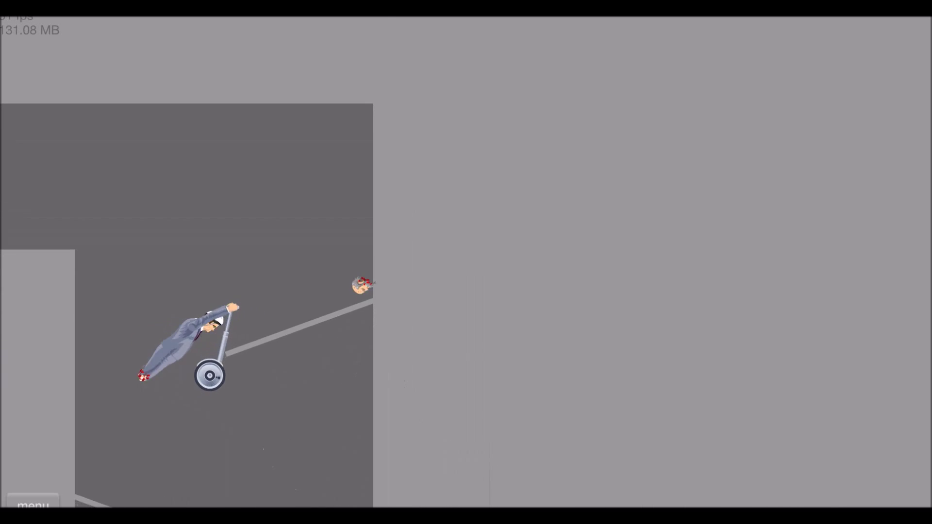
key(Left)
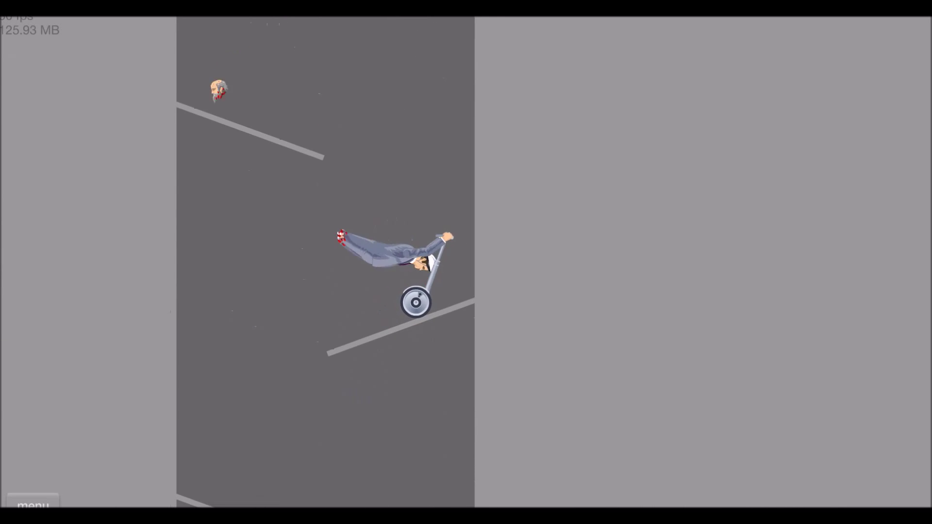
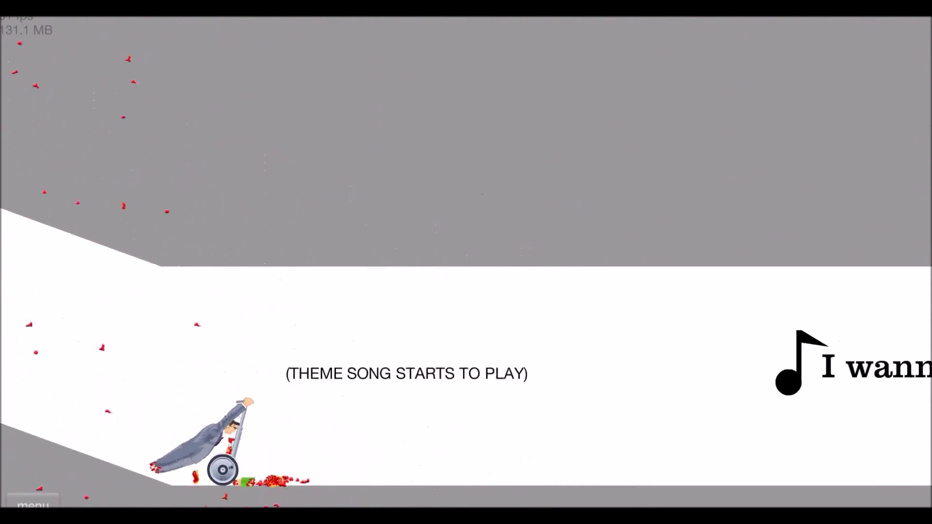
Ride the Segway guy right past the song captions to the finish line
key(Up)
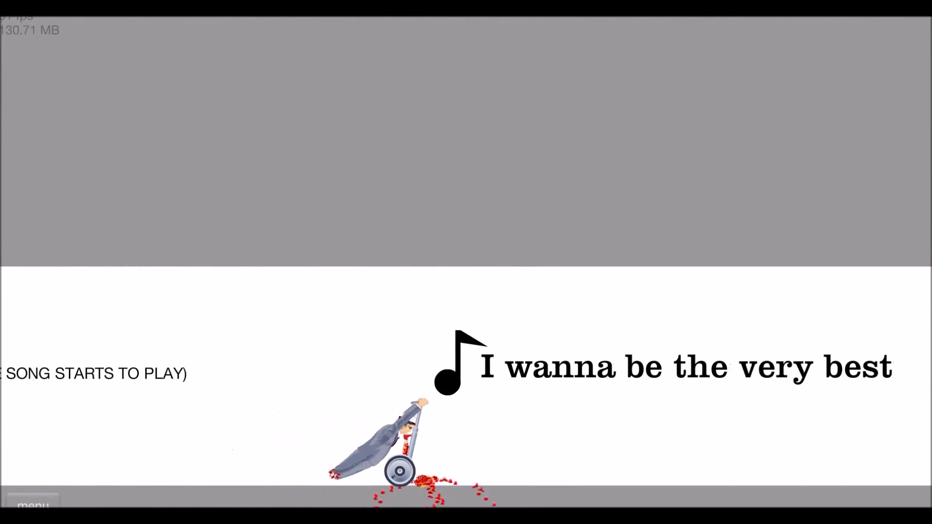
key(Up)
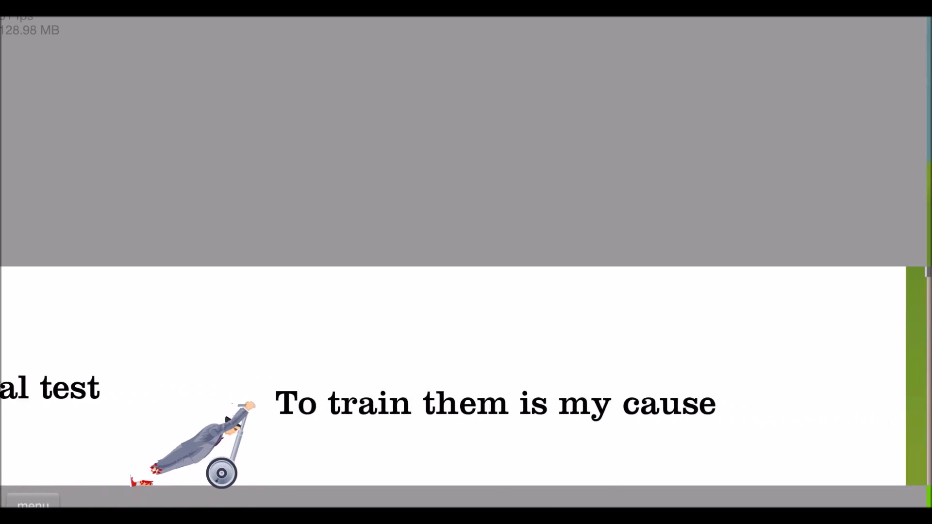
key(Up)
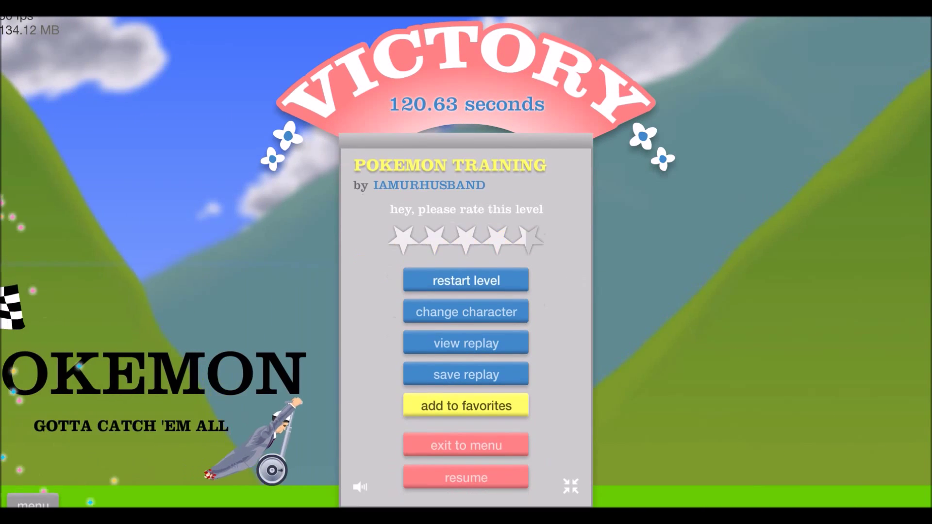
Exit to Featured Levels, browse down the list, and start The Seginators
click(466, 444)
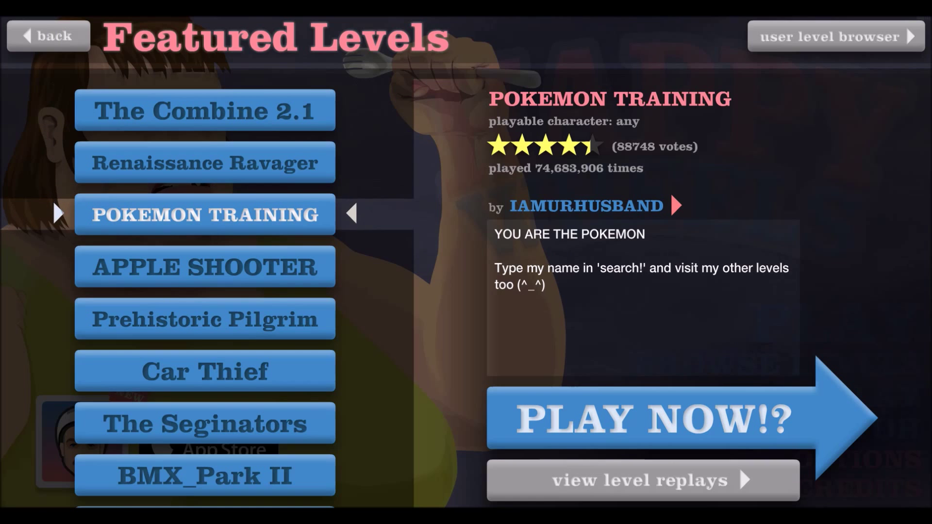
click(205, 267)
click(205, 319)
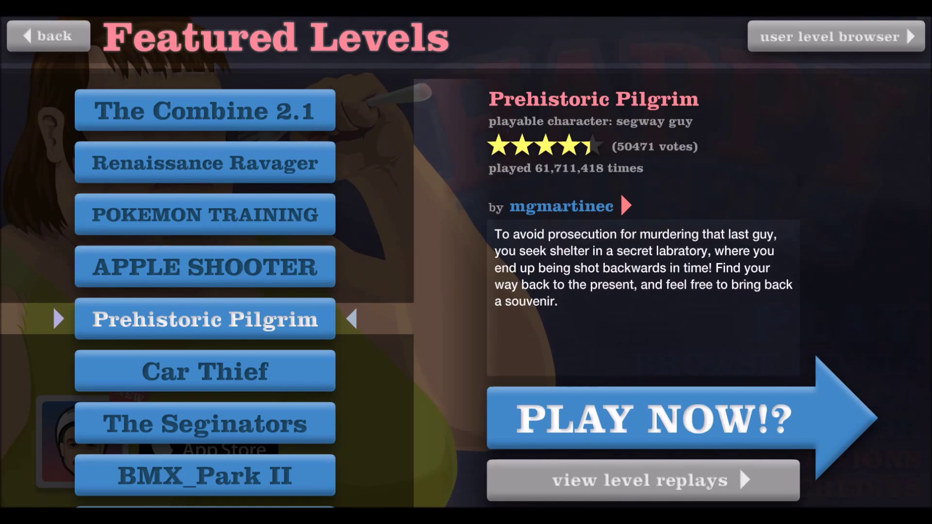
click(205, 372)
click(205, 424)
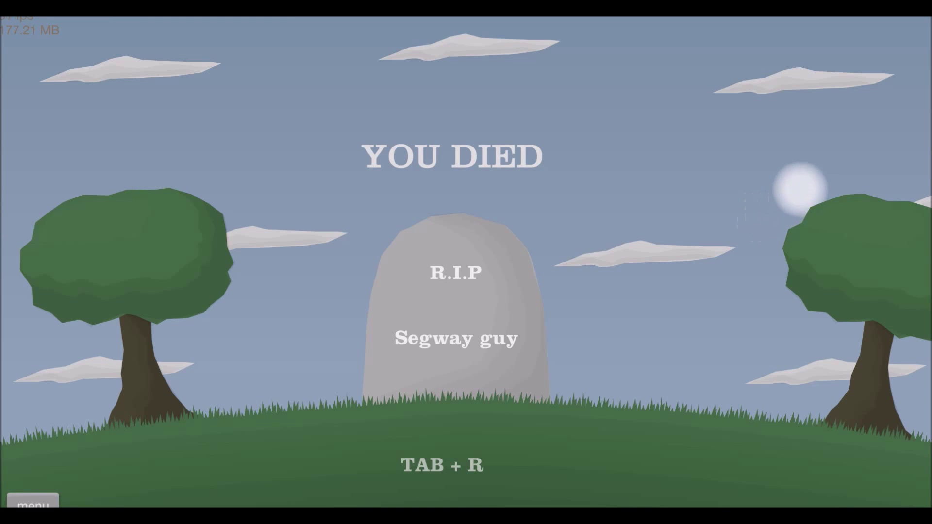
Open and then close the pause options of The Seginators
key(Tab)
key(Tab)
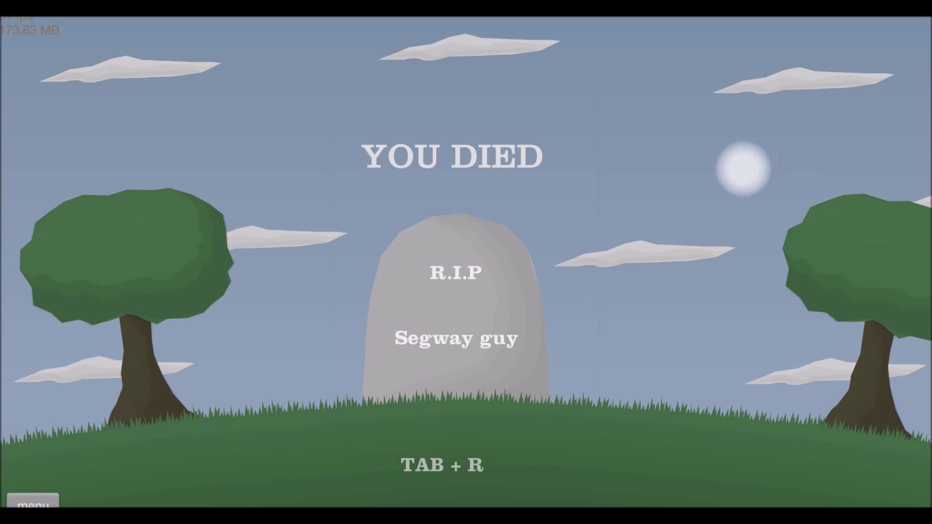
key(Tab)
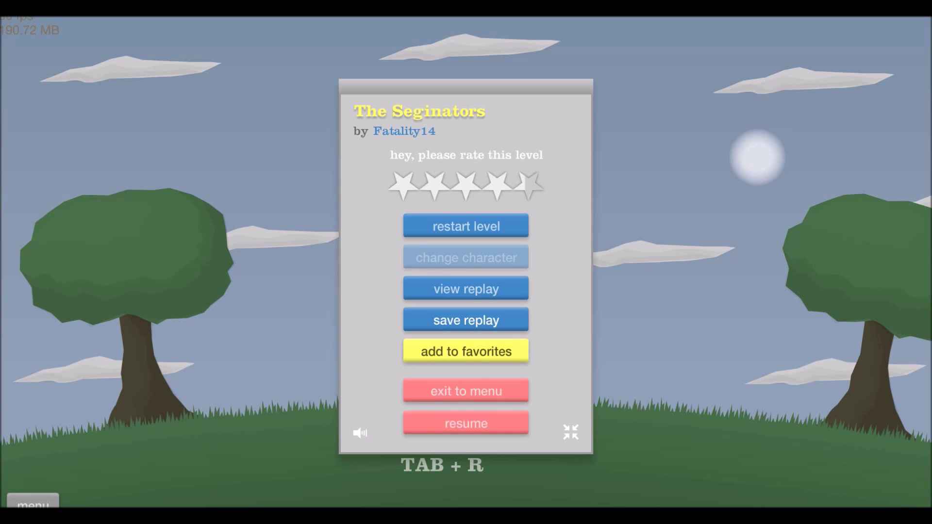
Restart The Seginators from the beginning and ride into the cave
key(Tab+r)
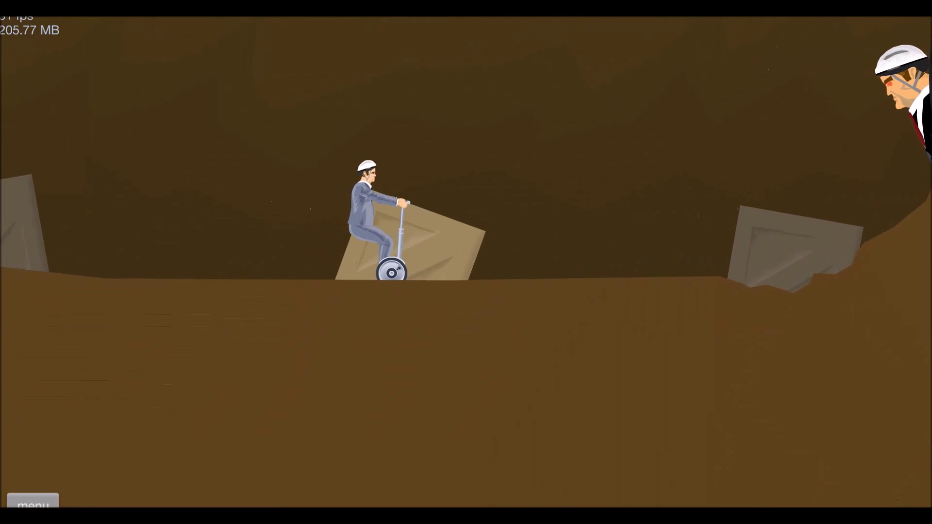
key(Up)
key(Up)
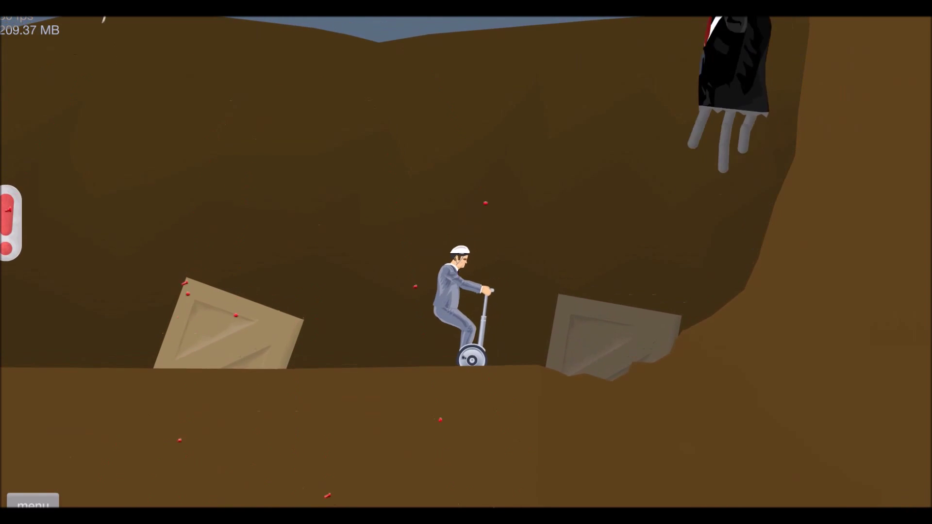
Ride right past the falling businessman and up the slope to the lava ledge
key(Up)
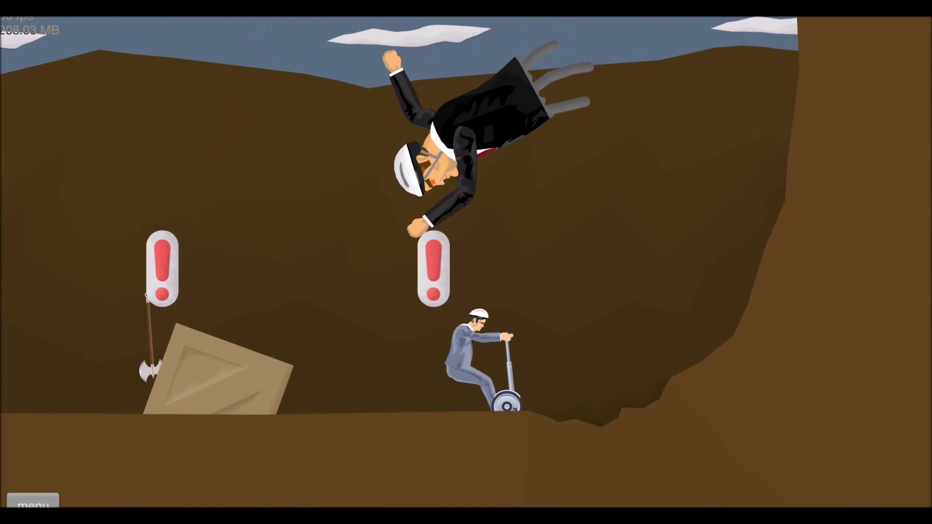
key(Up)
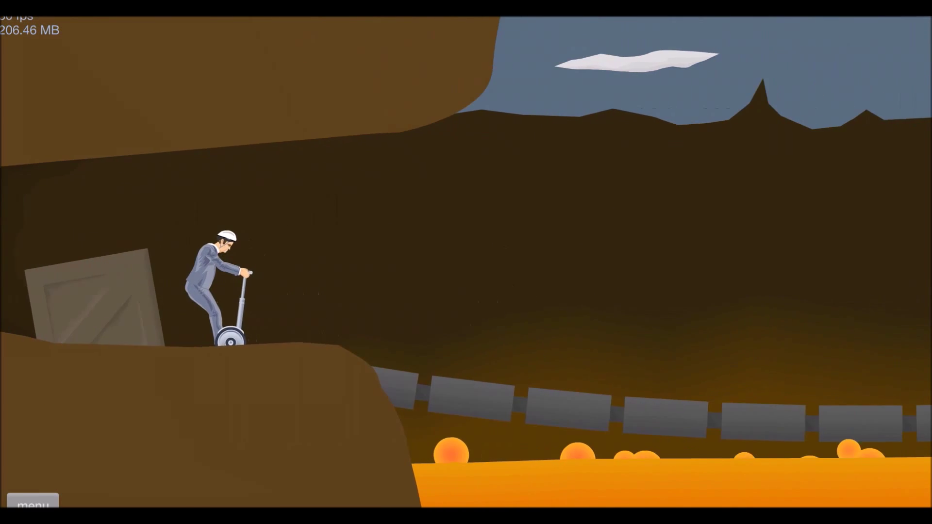